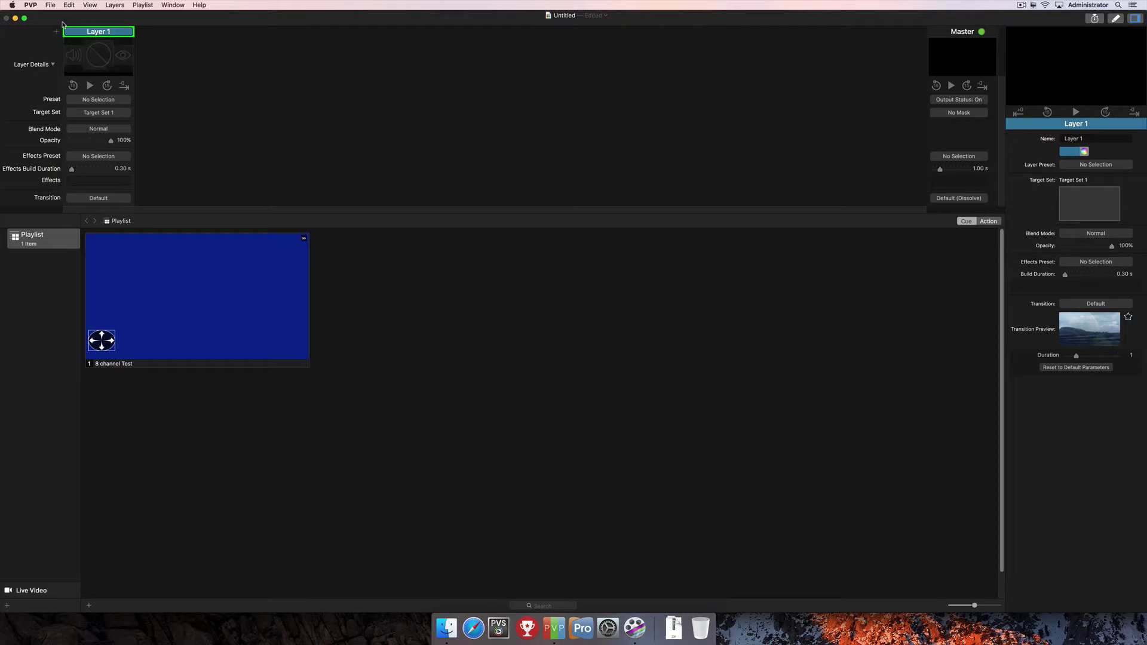
In the audio preferences, set the main output device to Scarlett 6i6 USB.
left_click(32, 5)
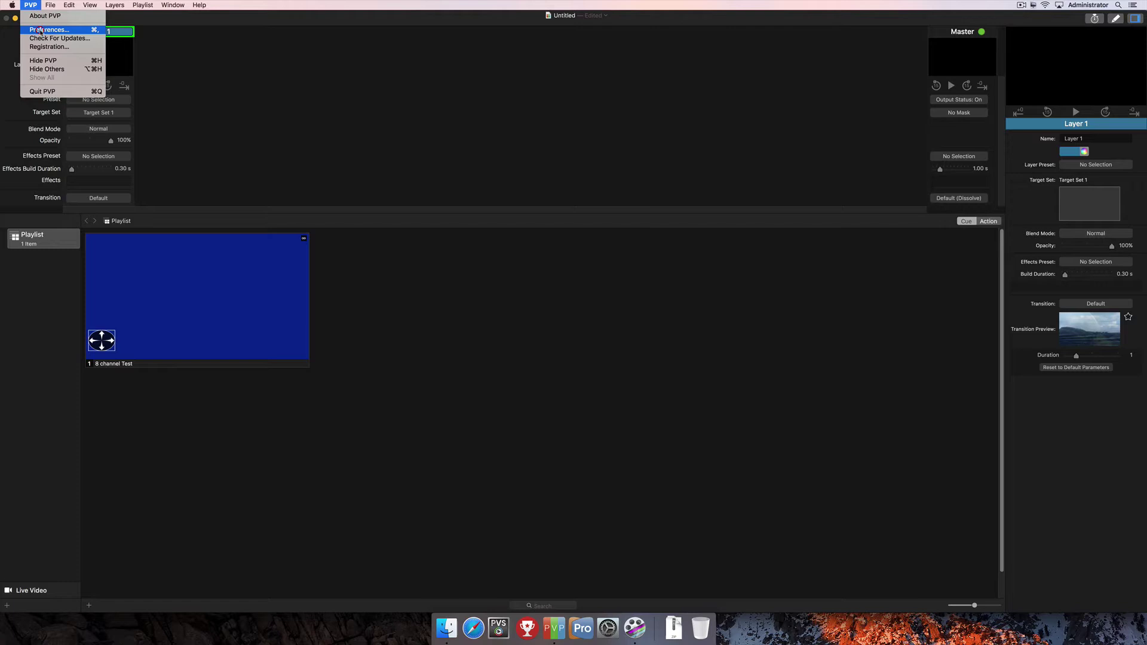
left_click(41, 30)
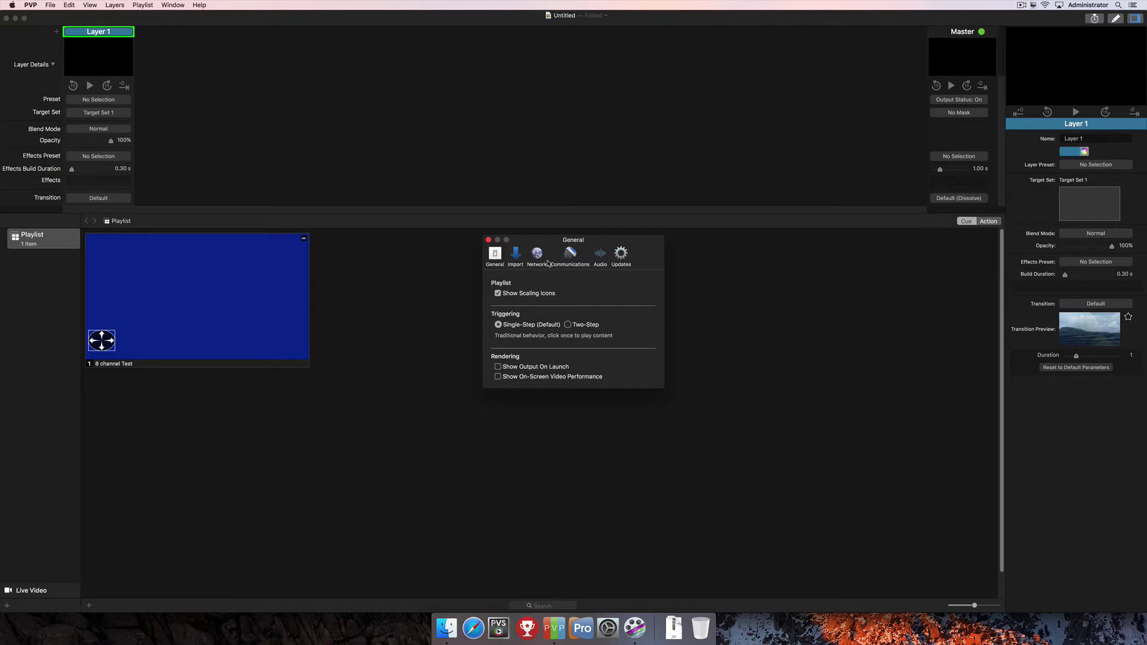
left_click(601, 256)
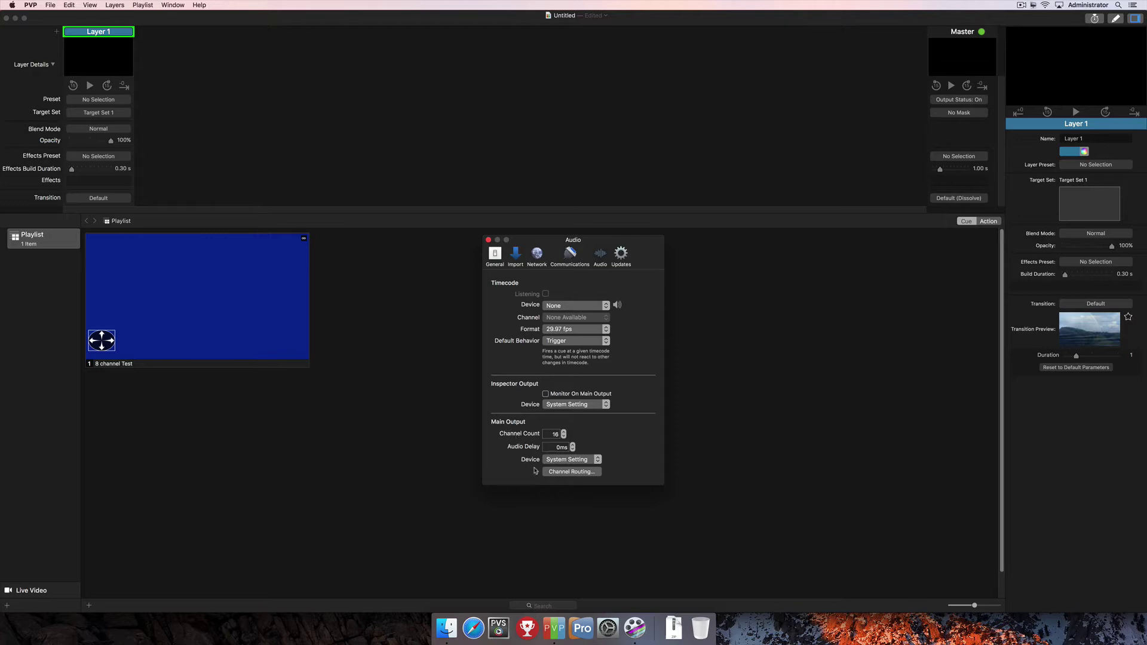
left_click(598, 463)
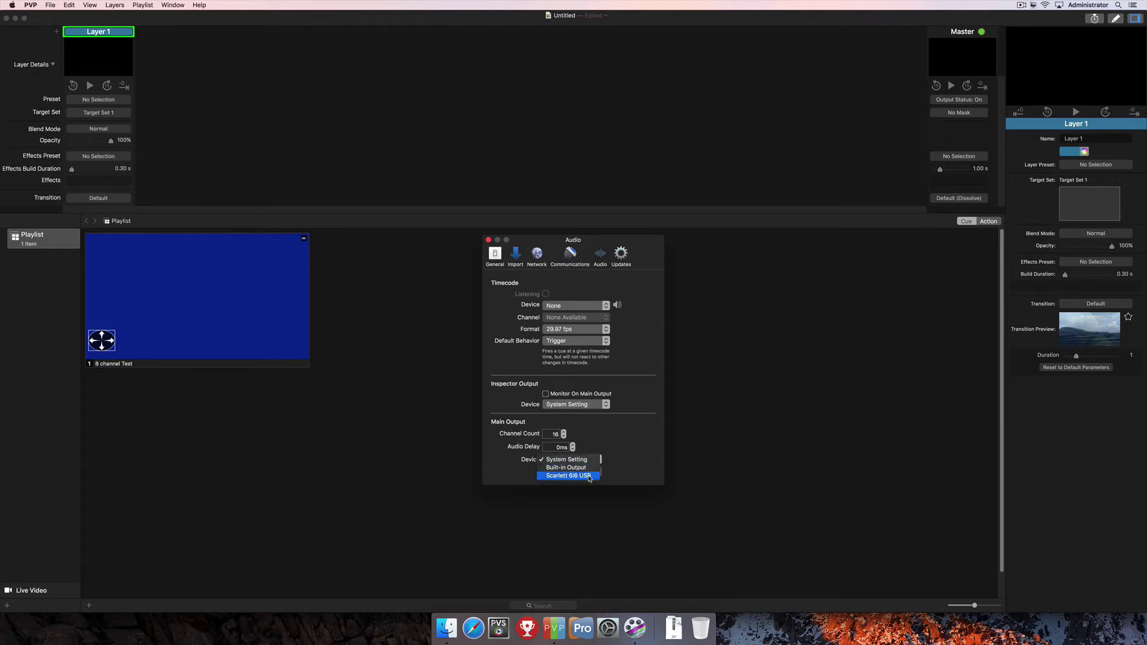
left_click(589, 477)
left_click(561, 460)
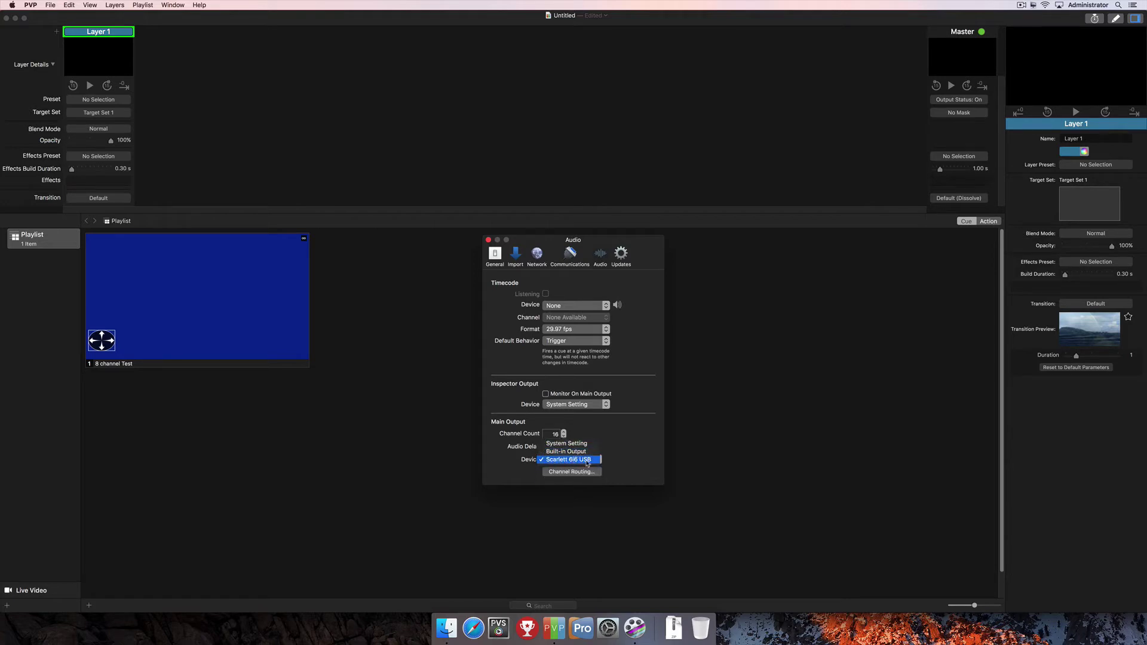
left_click(588, 461)
Open the main output's channel routing and automatically map the PVP channels to the device channels.
left_click(580, 474)
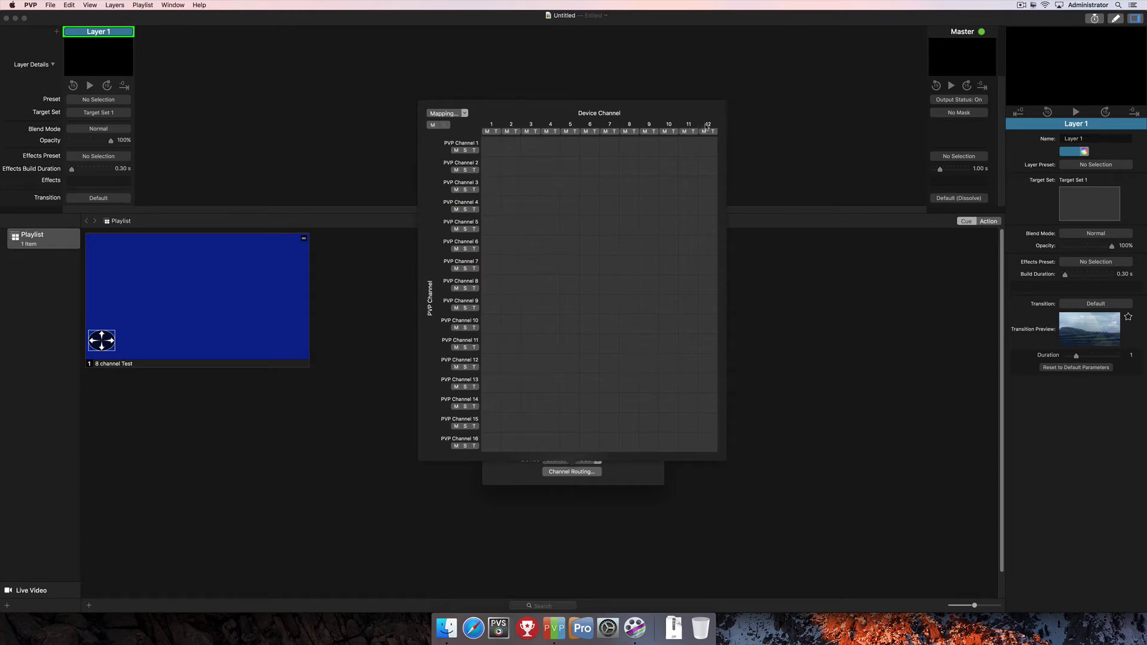
left_click(464, 113)
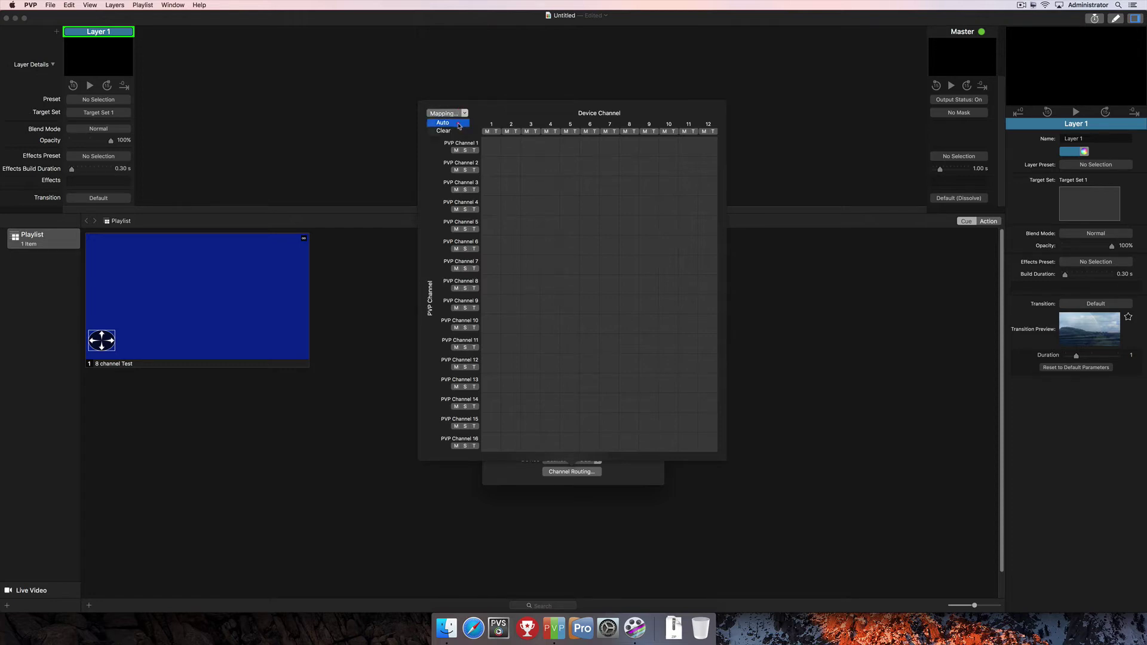
left_click(459, 123)
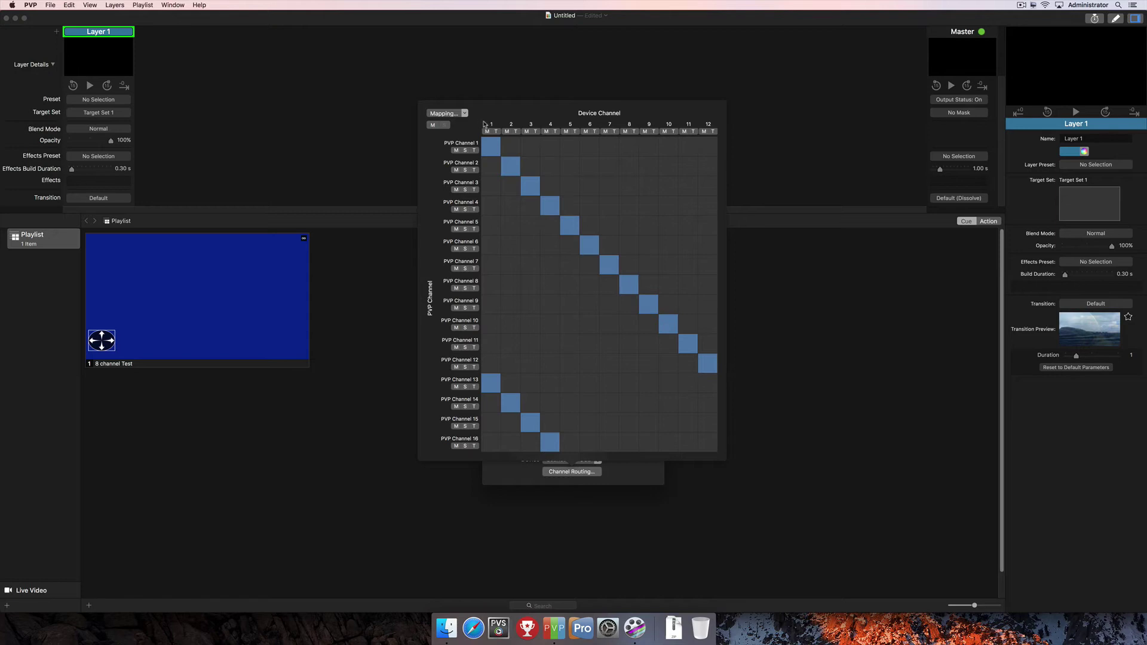
Clear the routing and patch PVP channels 2, 3, 4, 5 and 9 to device channels 2, 3, 9, 10 and 6 respectively.
left_click(464, 114)
left_click(449, 132)
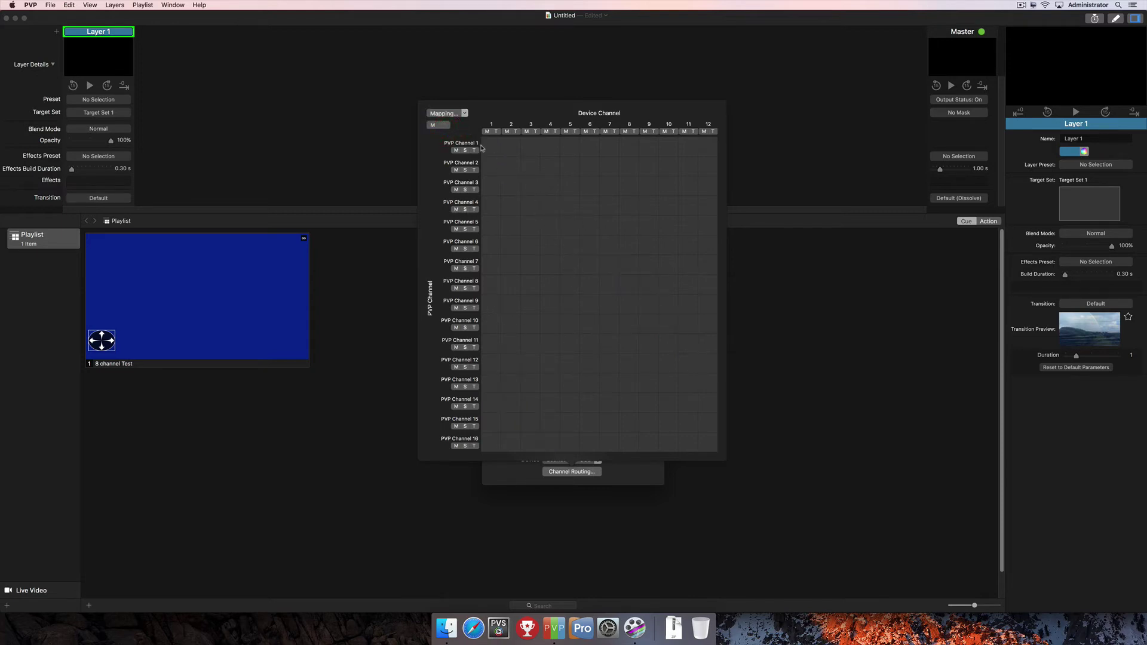
left_click(511, 167)
left_click(531, 186)
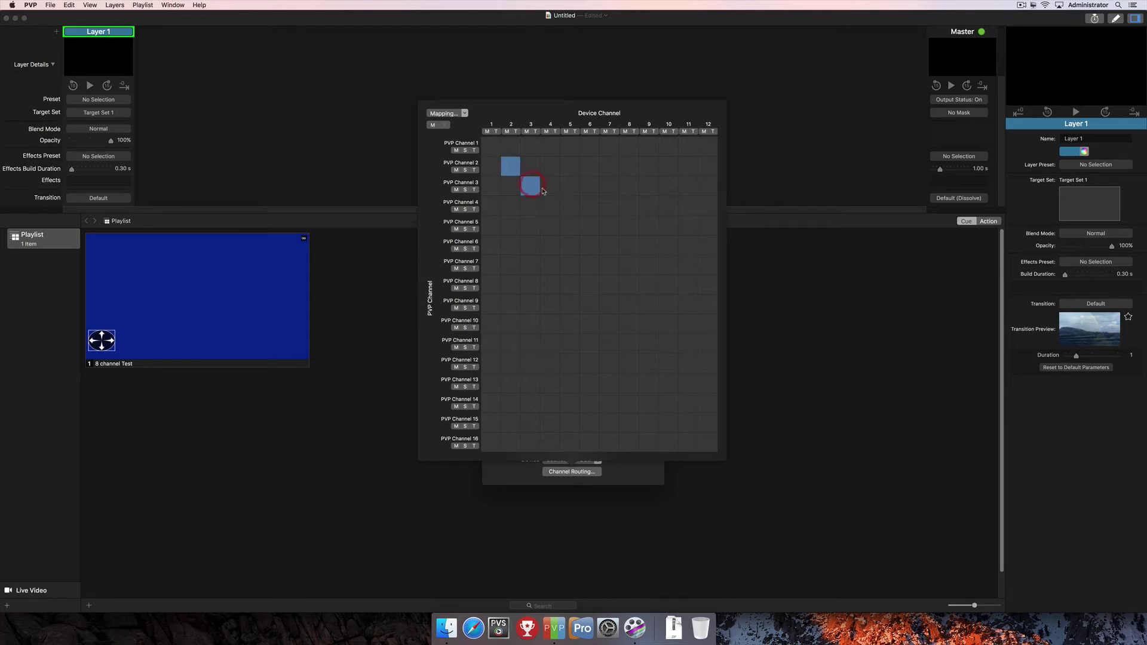
left_click(647, 208)
left_click(668, 226)
left_click(590, 305)
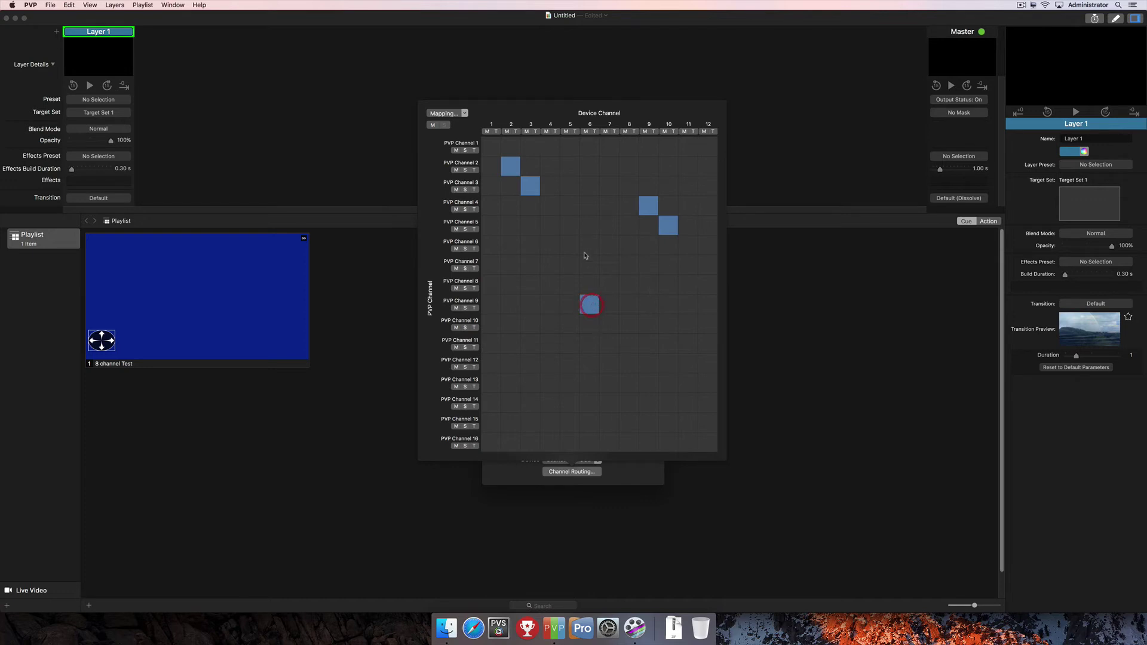
Patch PVP channels 5–10 diagonally to device channels 6–11 in one stroke, and clear the whole routing matrix.
left_click_drag(586, 230, 696, 326)
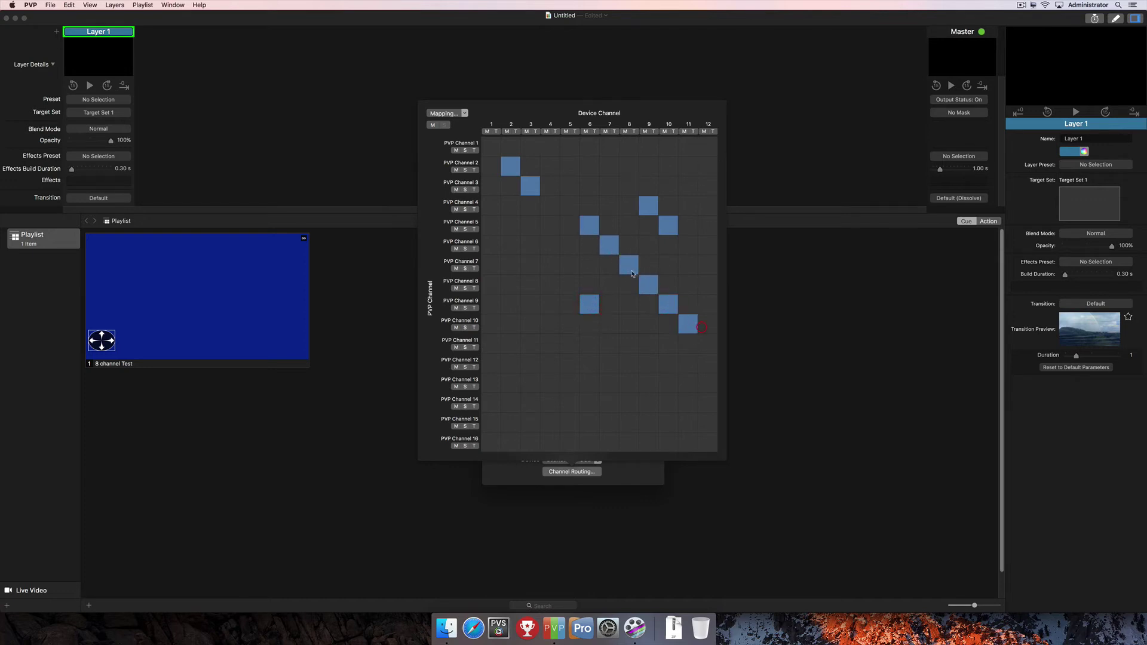
left_click(463, 113)
left_click(459, 131)
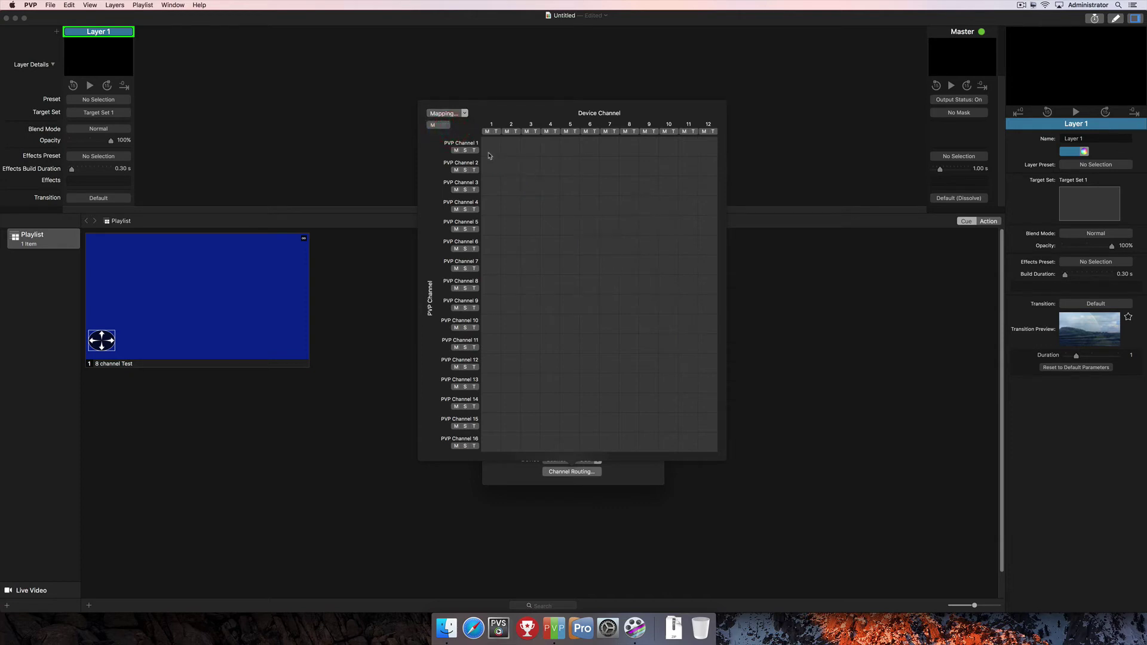
Toggle mute, solo and test tone on and back off for PVP Channel 1, plus the test tone for device channel 1.
left_click(457, 150)
left_click(458, 152)
left_click(466, 153)
left_click(467, 153)
left_click(475, 151)
left_click(476, 151)
left_click(496, 132)
left_click(496, 132)
Patch PVP channels 1, 2 and 3 to device channels 1, 2 and 3 individually.
left_click(493, 146)
left_click(512, 167)
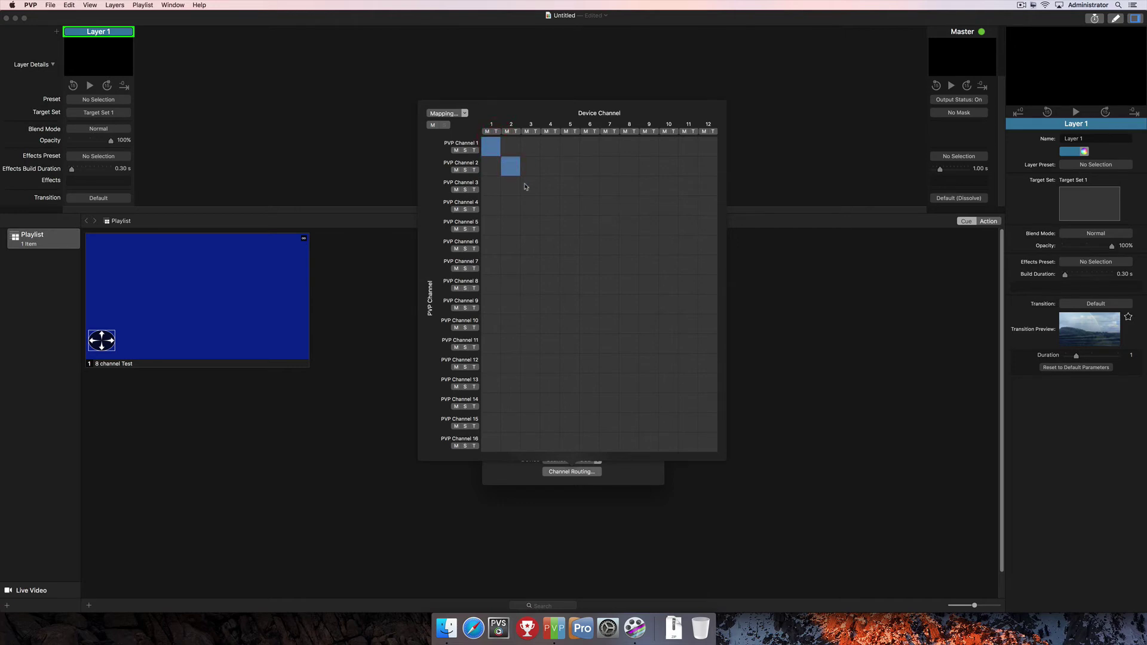
left_click(526, 186)
Apply automatic mapping to the main output's channel routing and close the preferences.
left_click(451, 113)
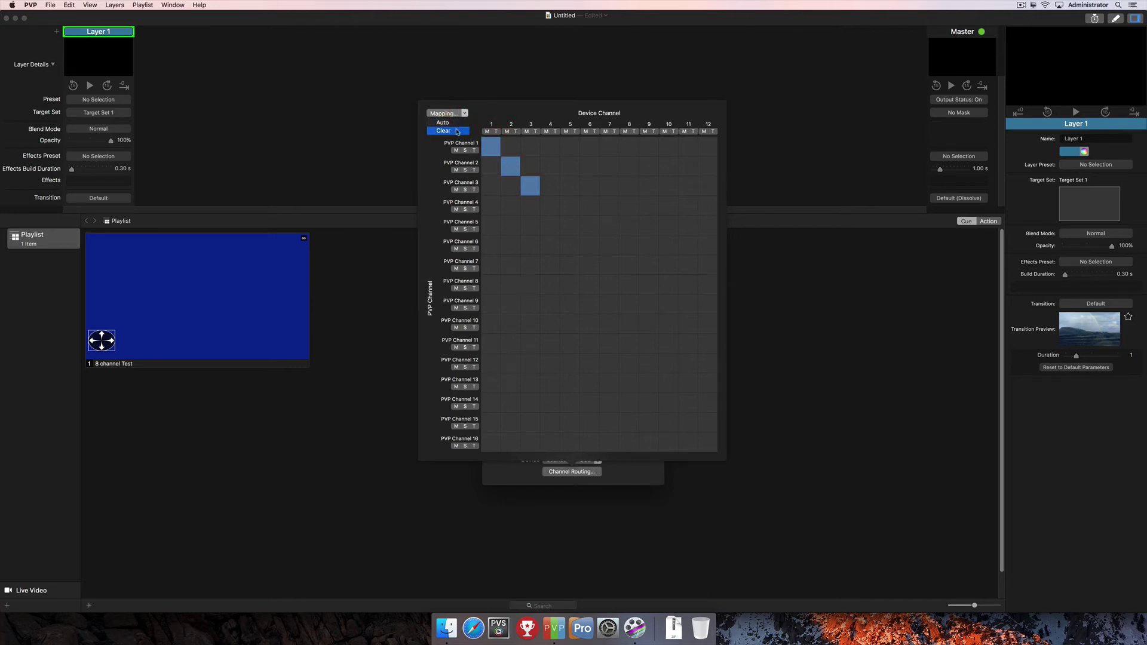
left_click(457, 124)
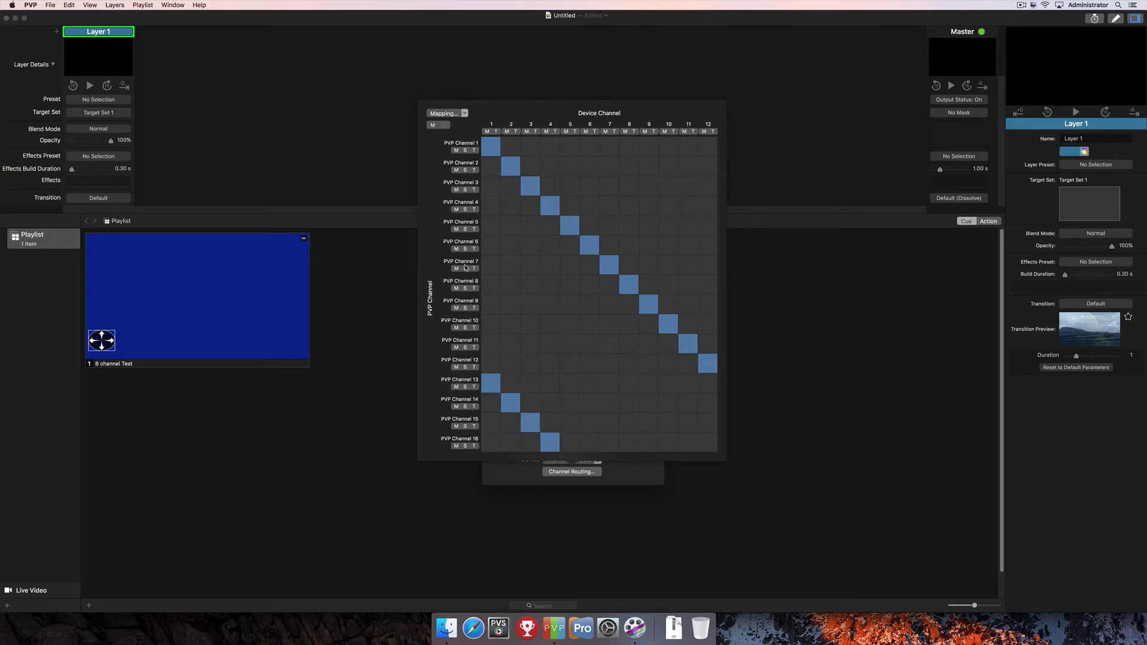
left_click(644, 476)
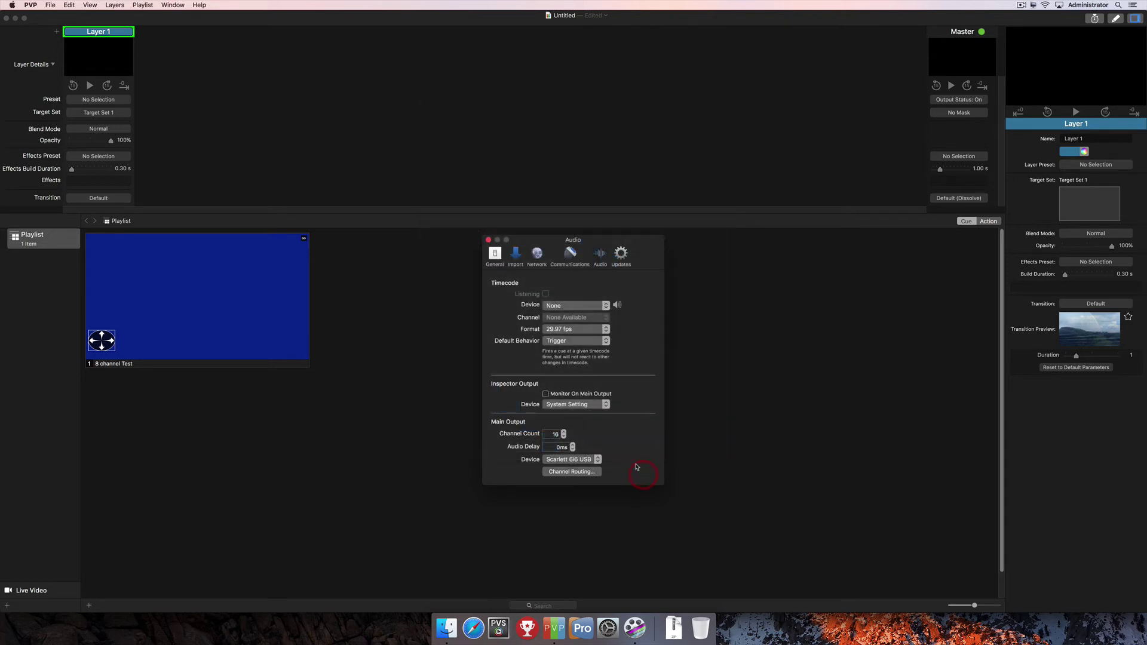
left_click(488, 240)
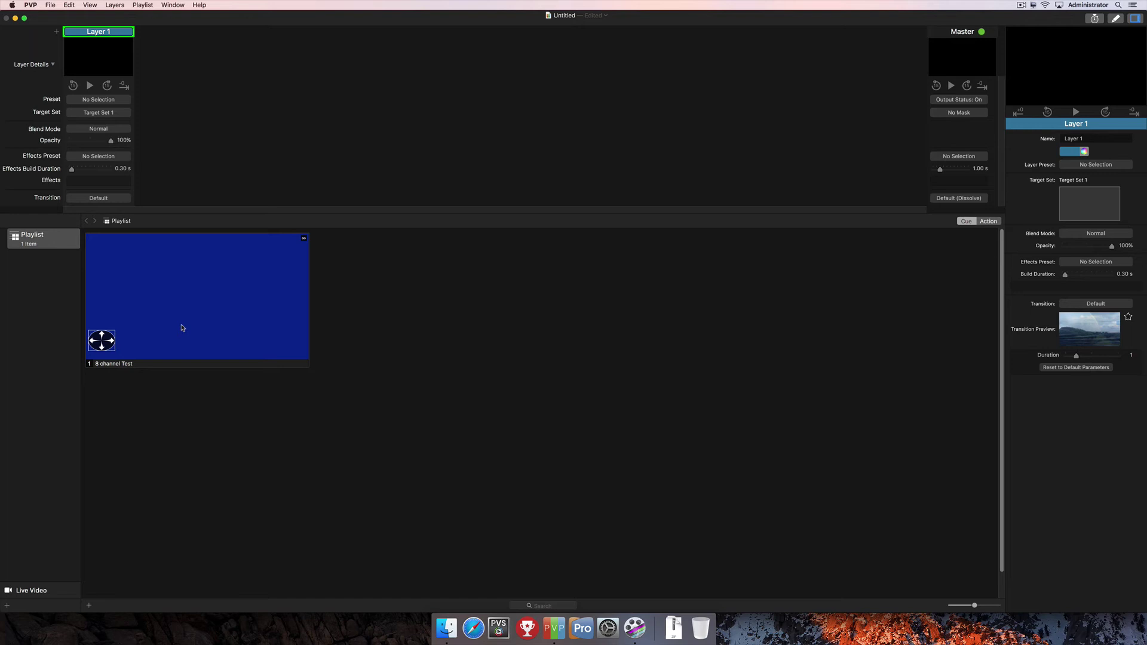
Open the 8 channel Test cue in the inspector and show the audio channel routing of 8 channel Test.mov.
right_click(211, 299)
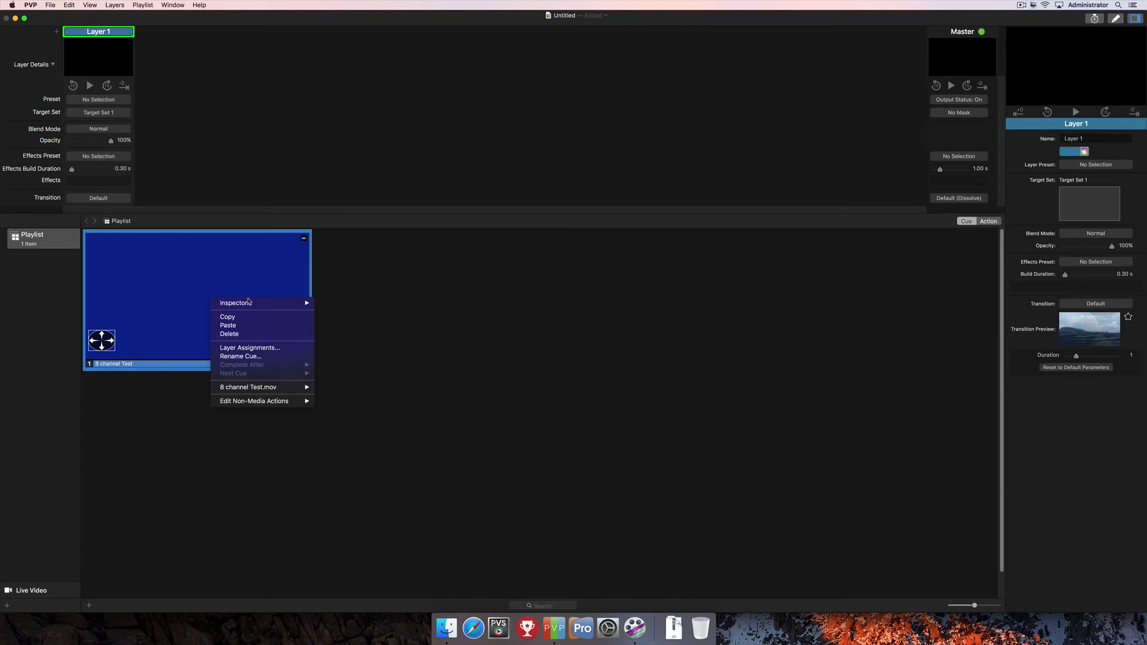
mouse_move(251, 303)
left_click(340, 304)
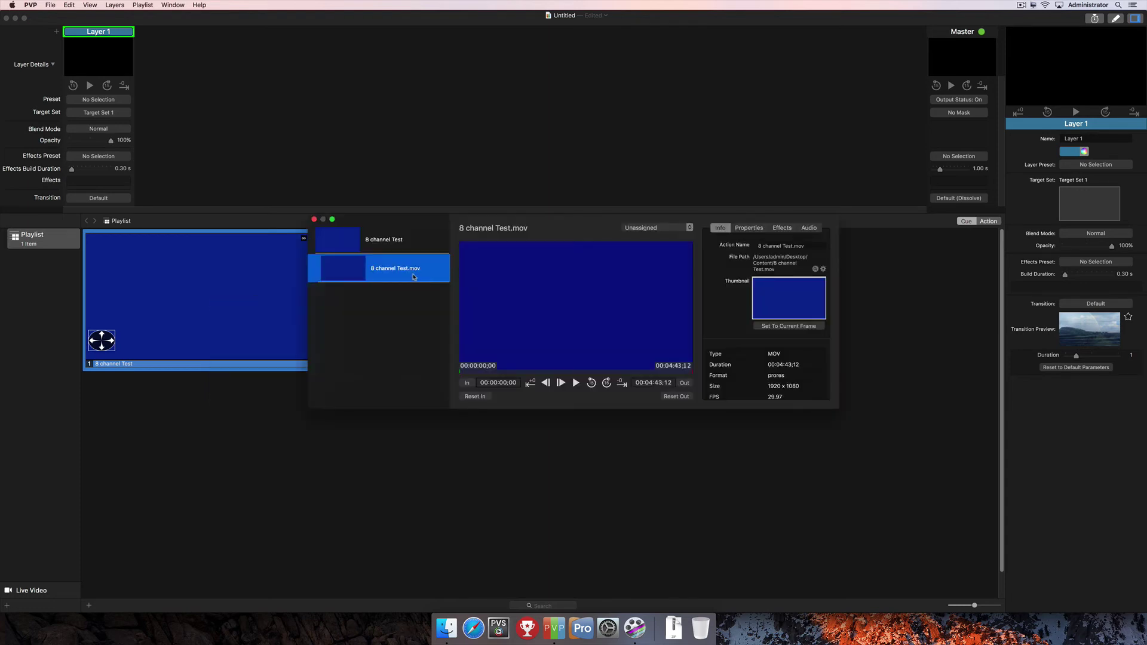
left_click(815, 231)
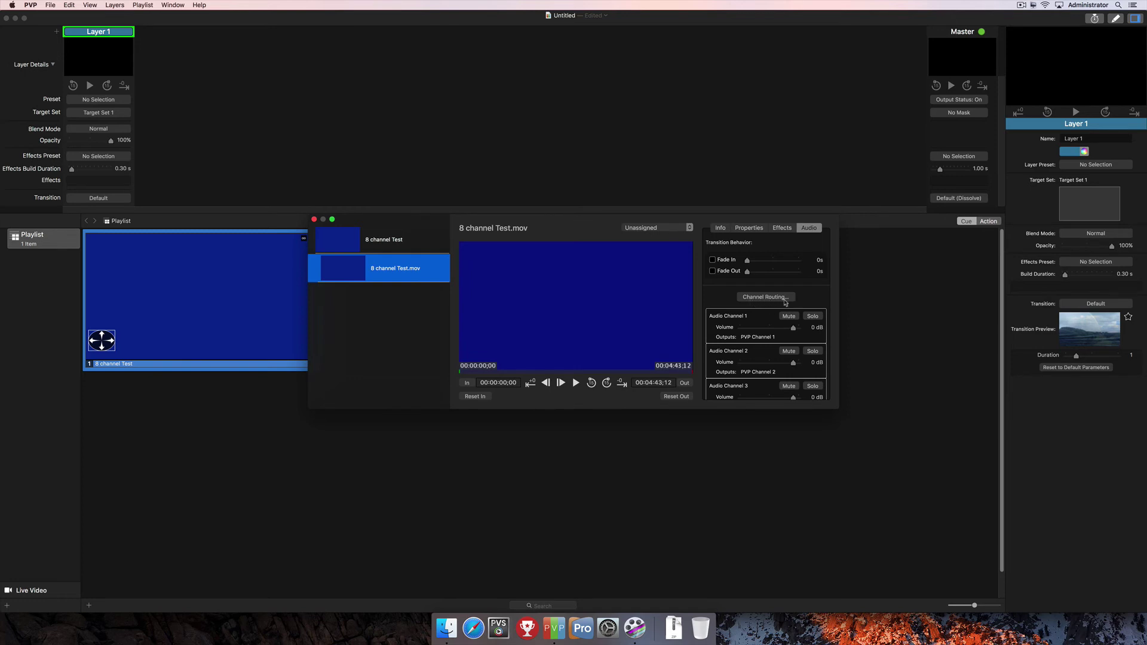
left_click(757, 298)
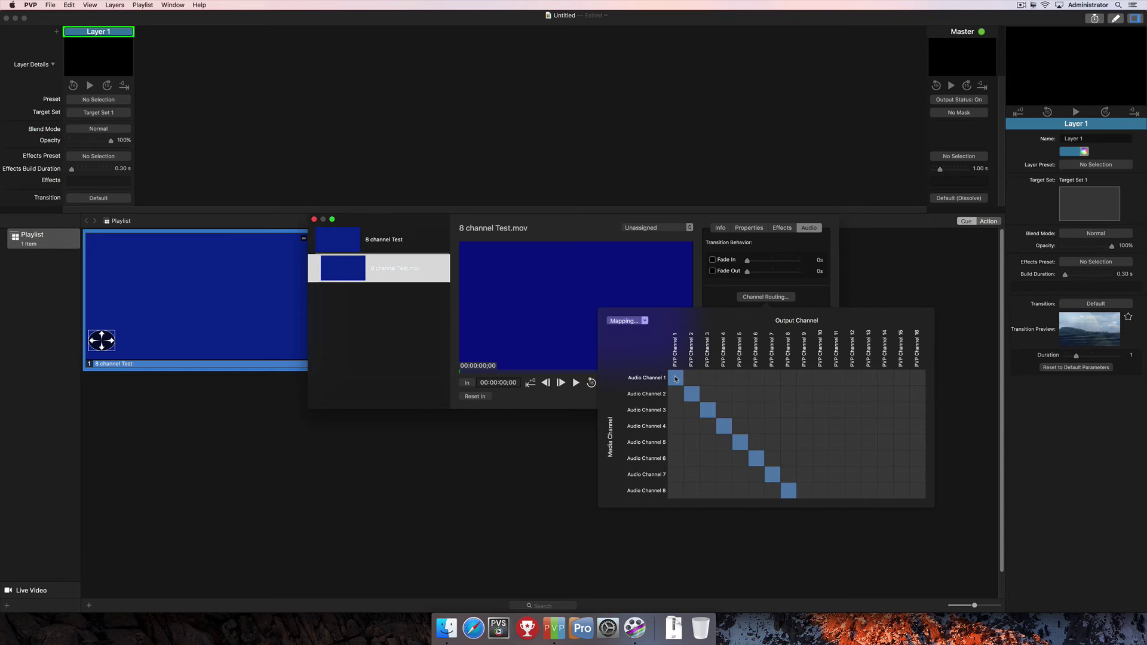
Clear the media routing, patch Audio Channels 1, 2 and 5 to PVP Channels 16, 15 and 1, and clear the matrix again.
left_click(644, 321)
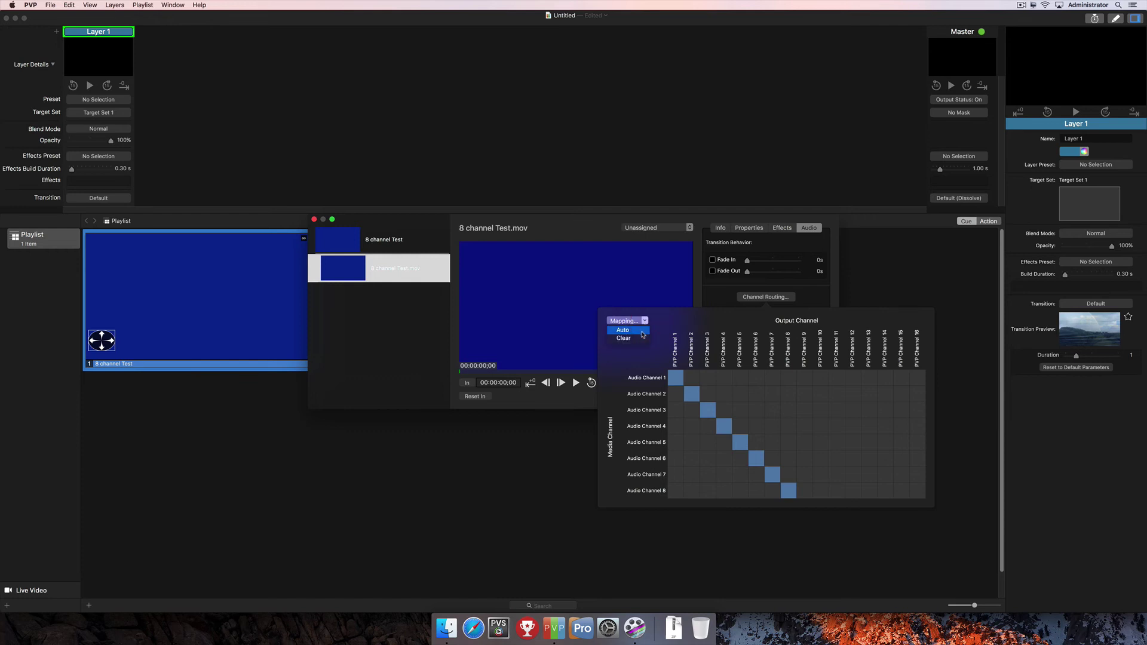
left_click(641, 339)
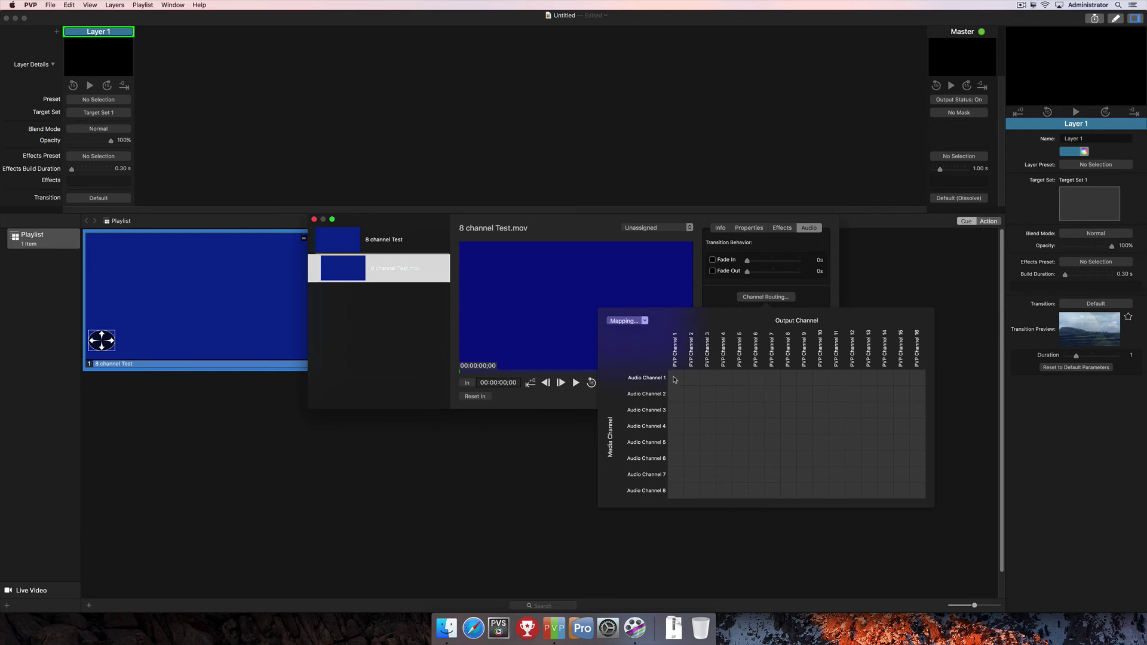
left_click(917, 379)
left_click(901, 394)
left_click(676, 442)
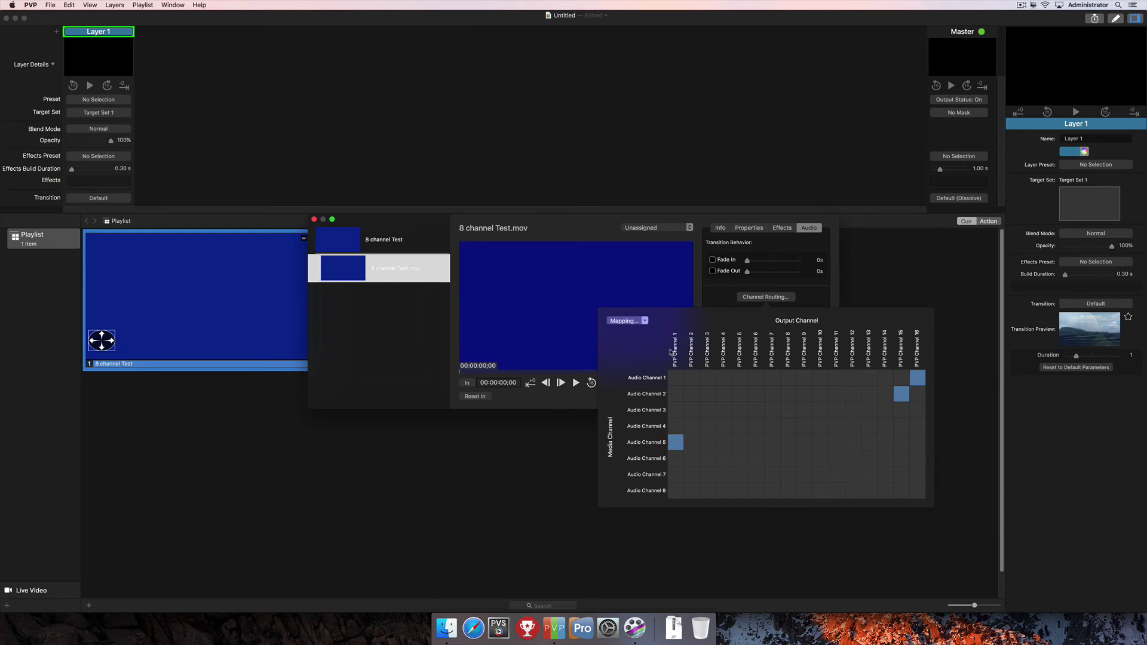
left_click(639, 323)
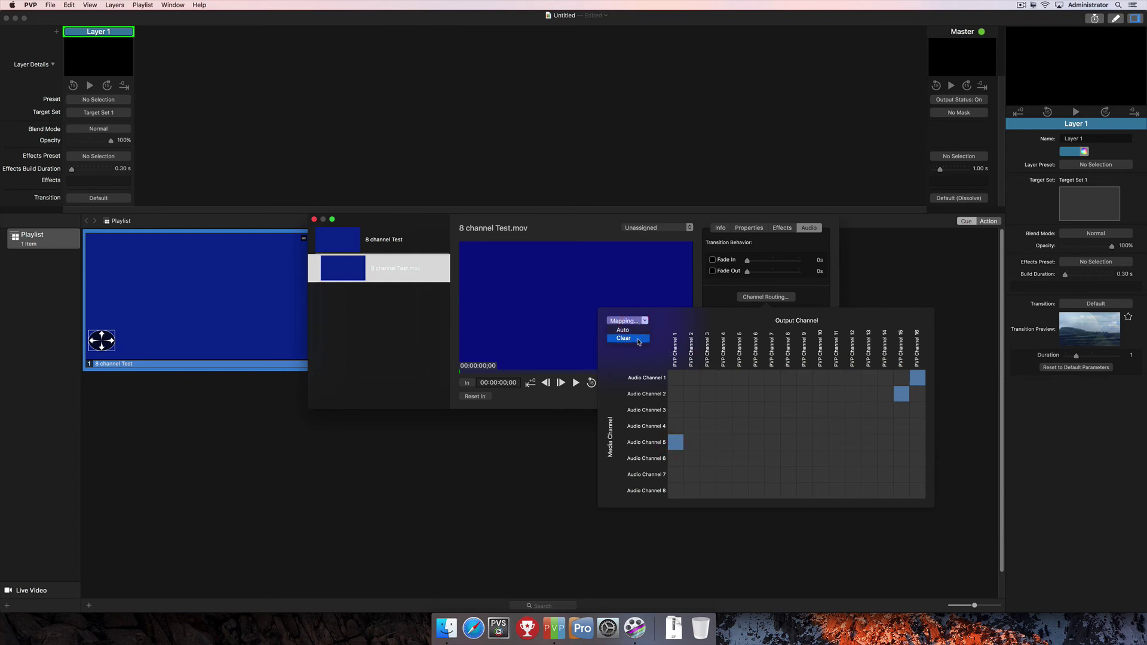
left_click(627, 338)
Automatically map the clip's audio channels to the PVP output channels and close the routing matrix.
left_click(644, 321)
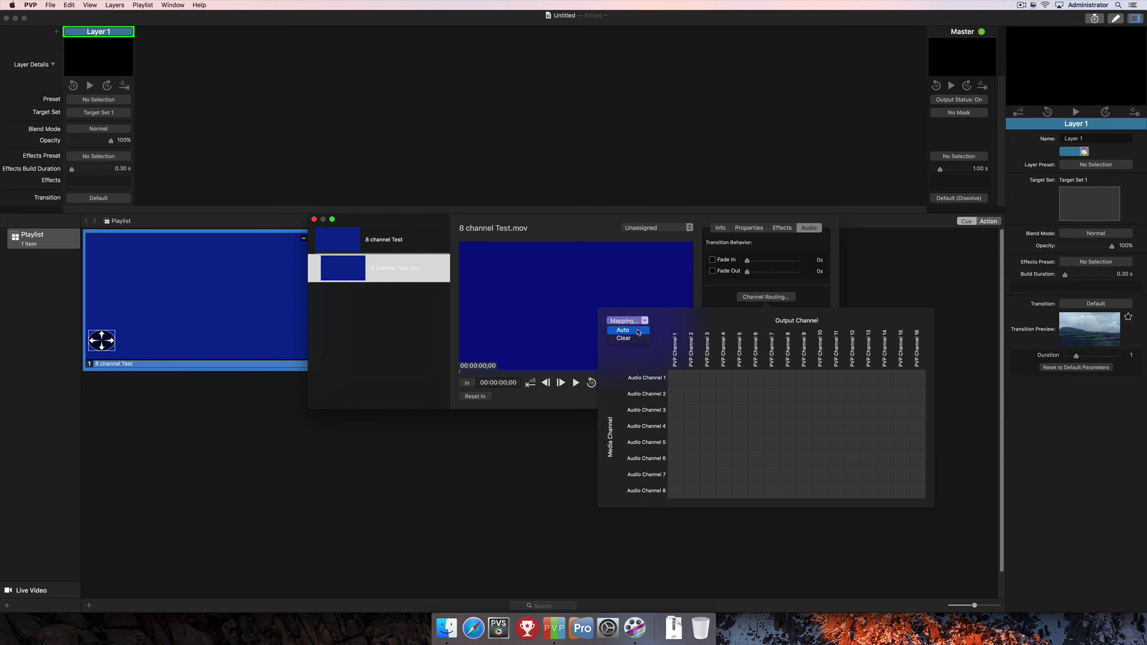
left_click(639, 330)
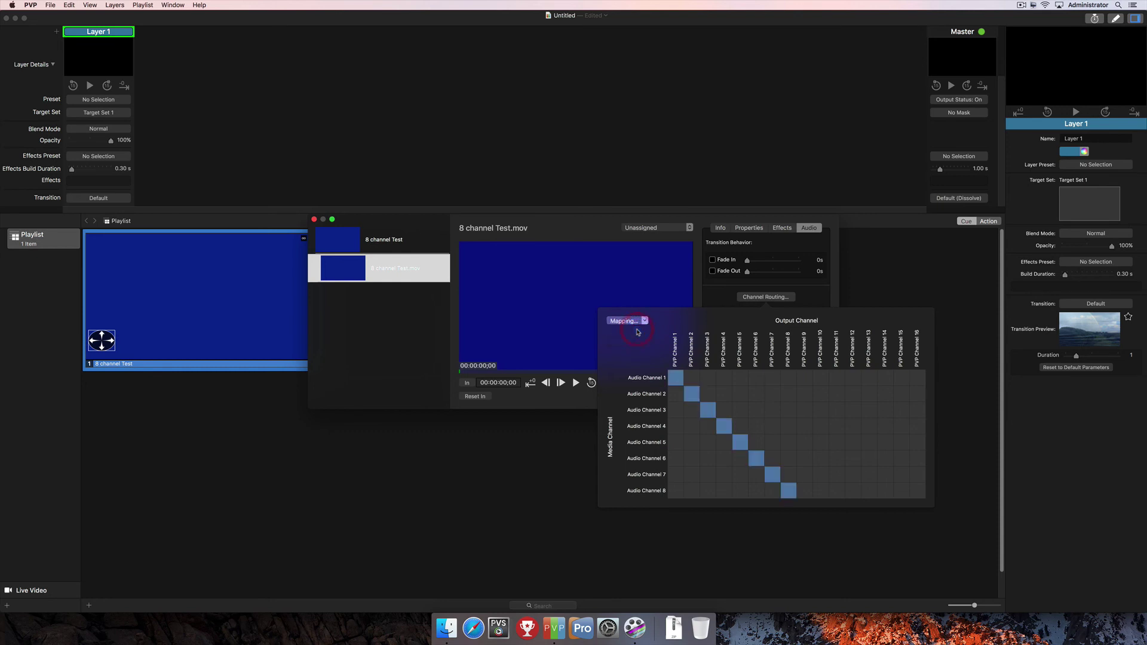
left_click(724, 297)
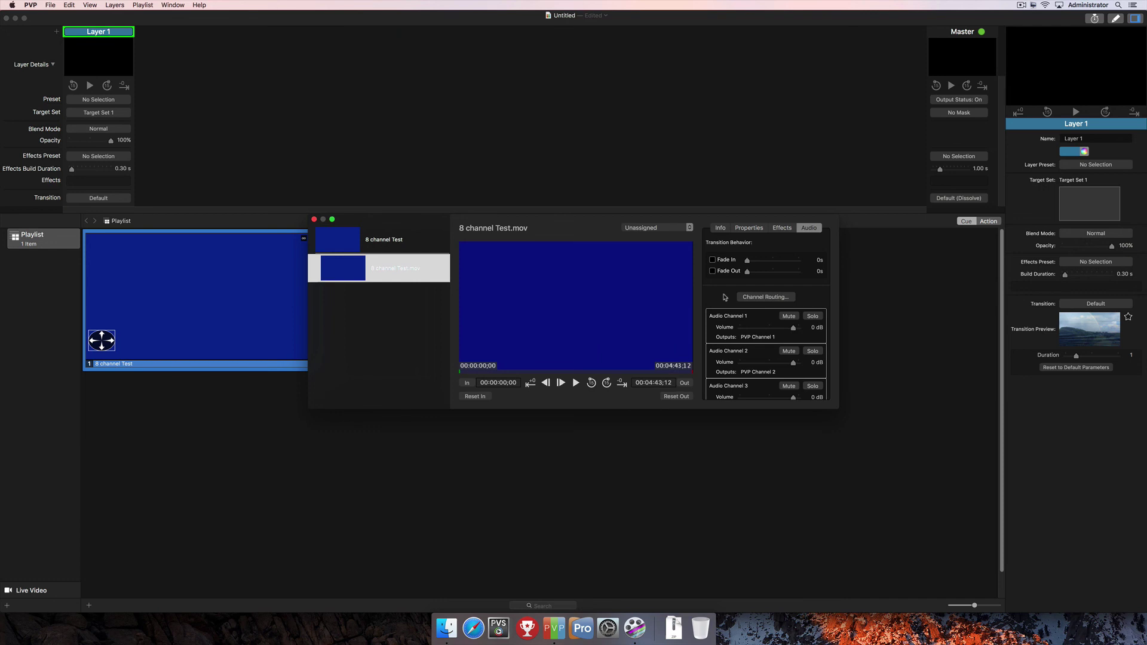